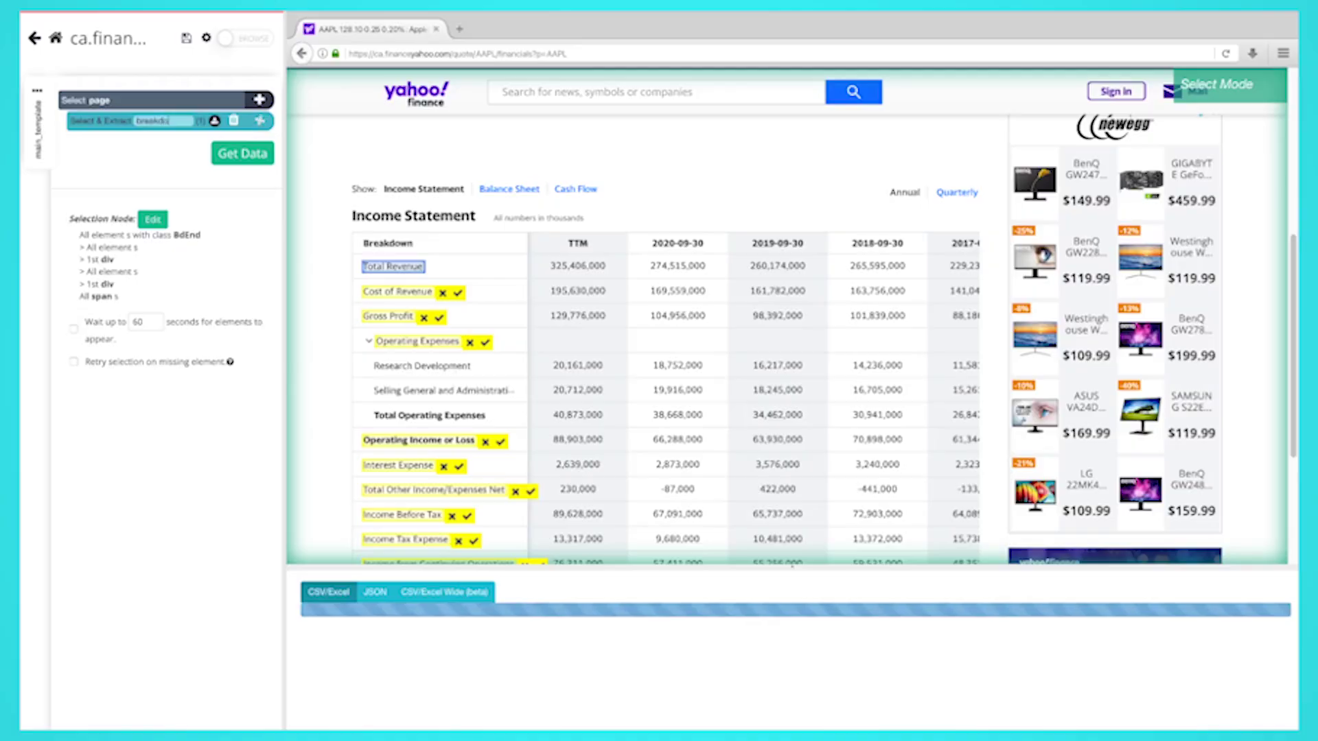
- Finish naming the Yahoo Finance selection 'breakdown' and confirm the name
{"action": "type", "text": "wn"}
{"action": "key", "text": "Return"}
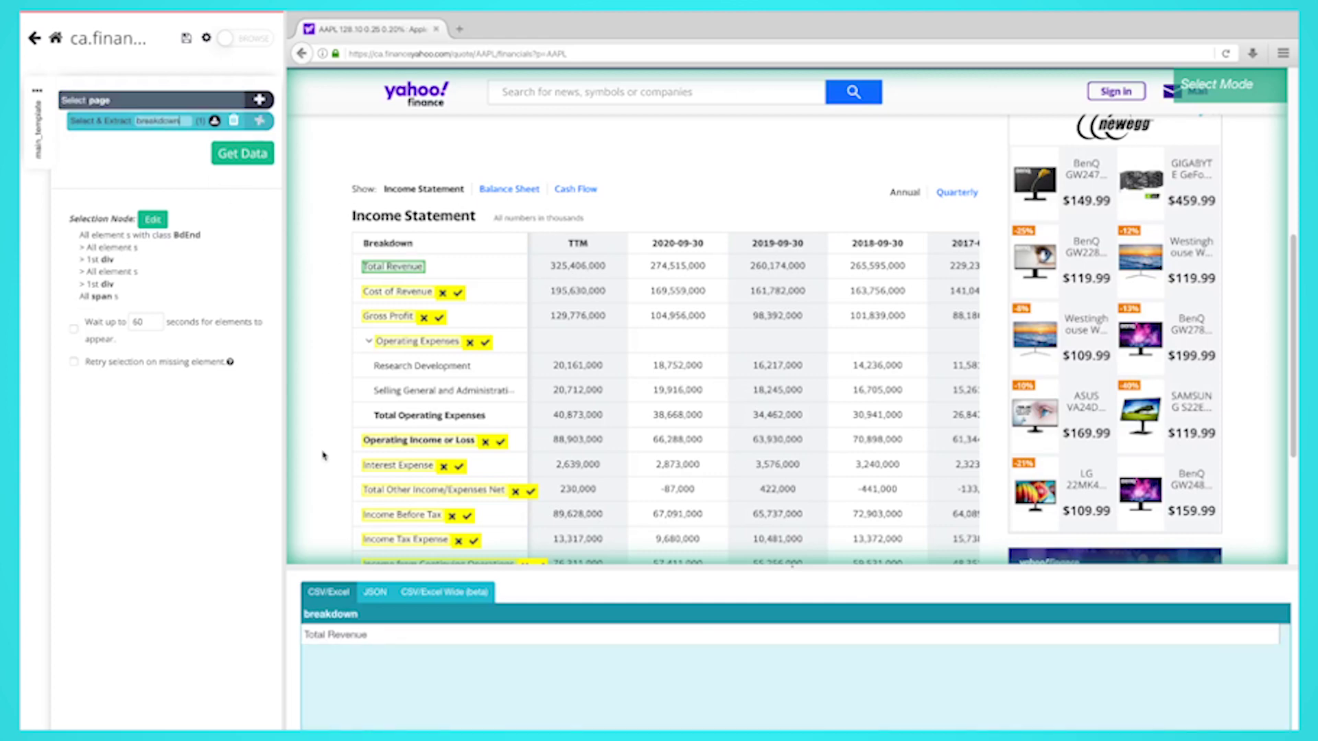
{"action": "left_click", "coordinate": [348, 636]}
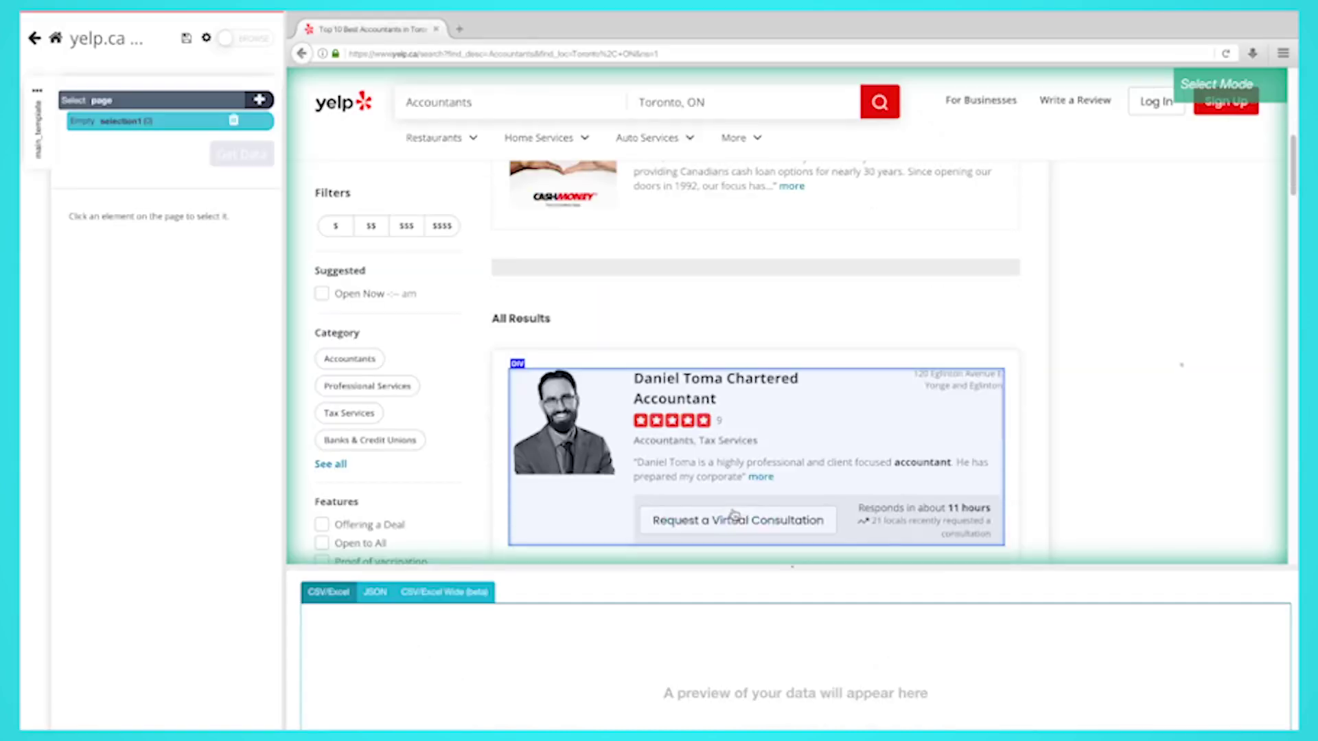
- Select all accountant business names on the Yelp Toronto results page
{"action": "left_click", "coordinate": [676, 386]}
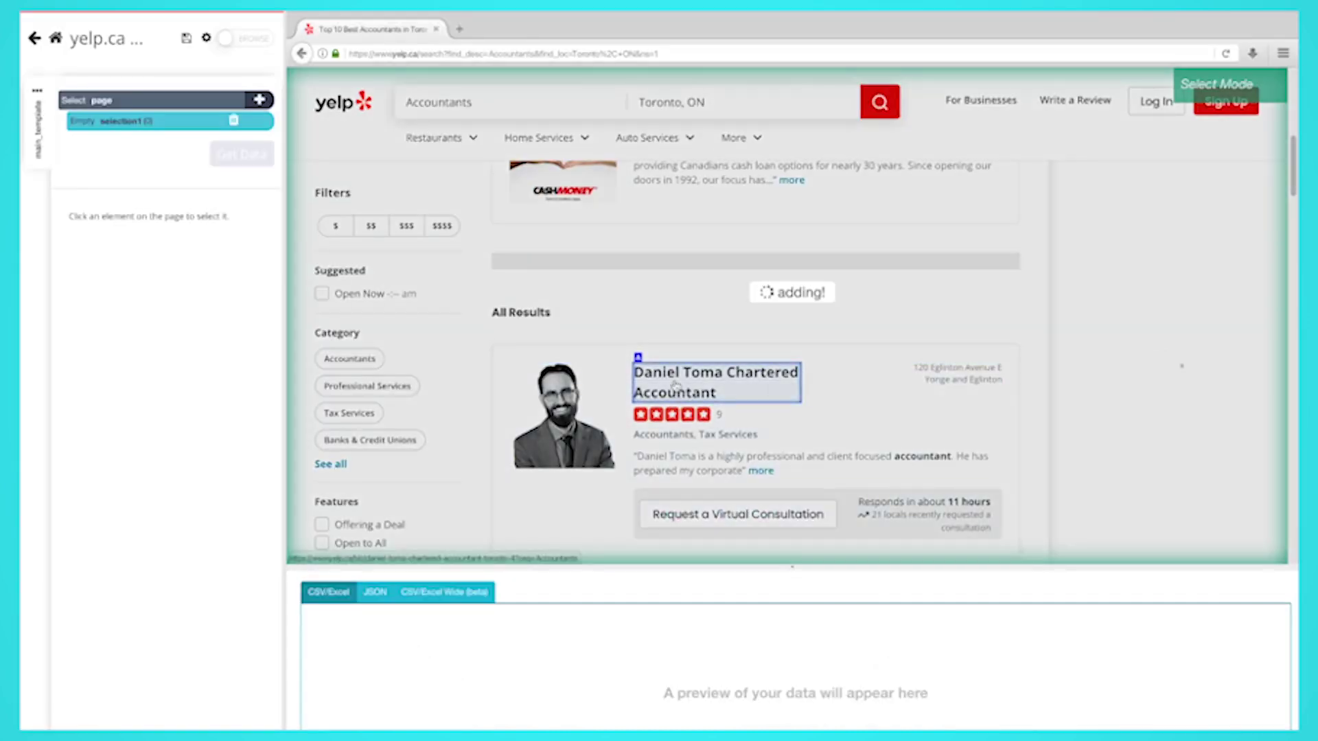
{"action": "scroll", "coordinate": [292, 410], "scroll_direction": "down", "scroll_amount": 2}
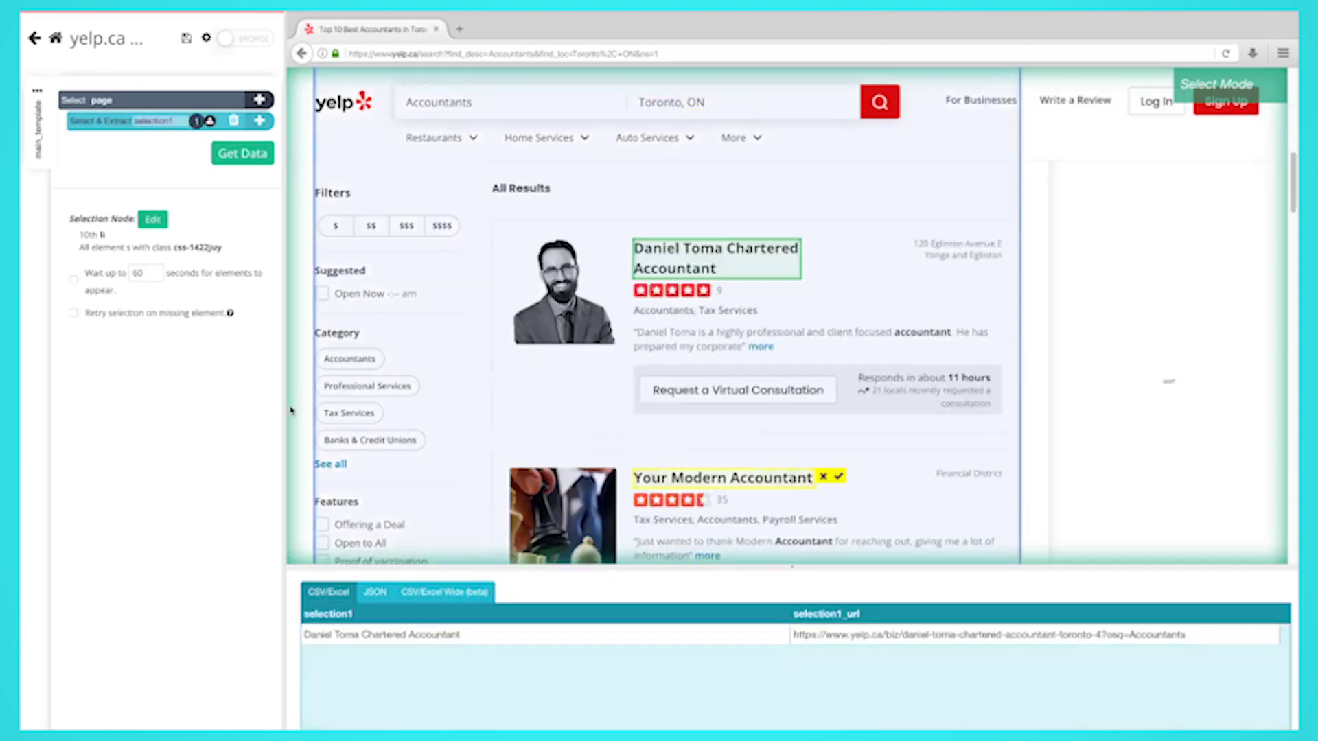
{"action": "scroll", "coordinate": [291, 410], "scroll_direction": "down", "scroll_amount": 3}
{"action": "left_click", "coordinate": [844, 273]}
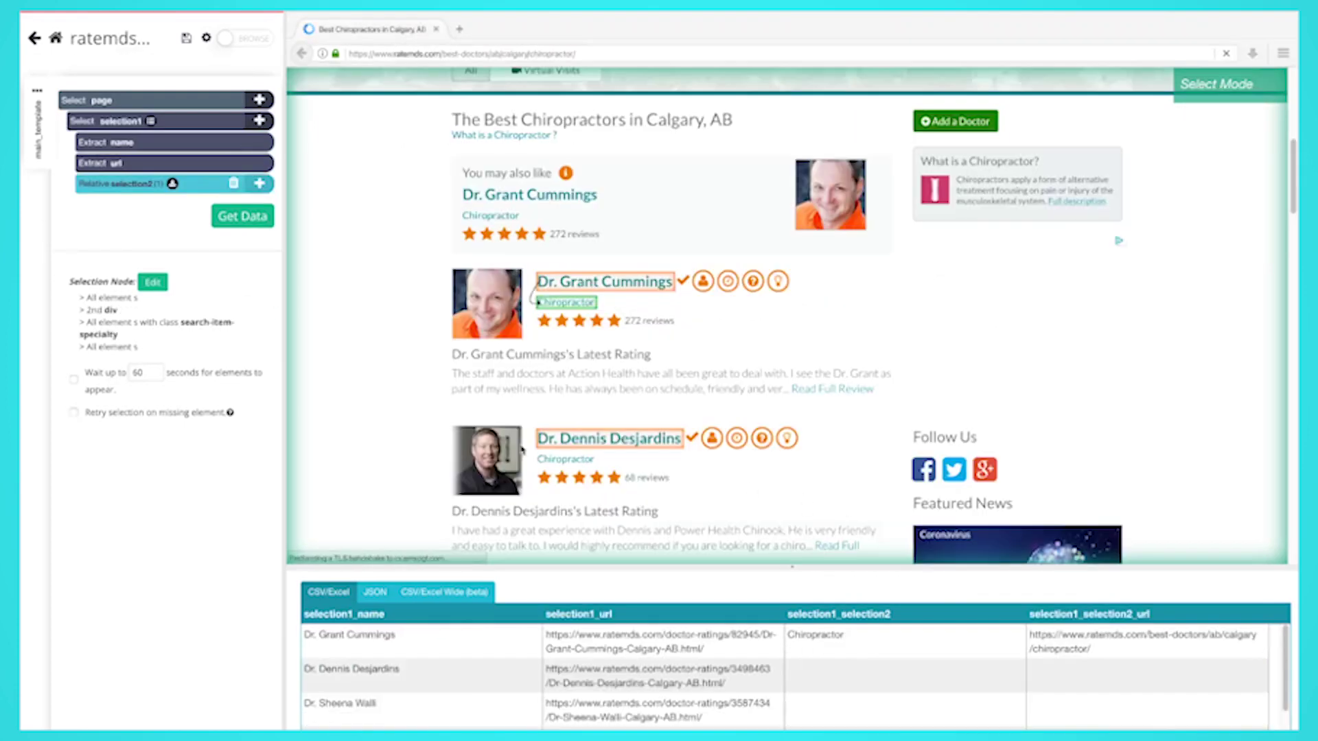
- Relate each doctor's name to its Chiropractor specialty, then start another Relative Select from selection1
{"action": "left_click", "coordinate": [551, 438]}
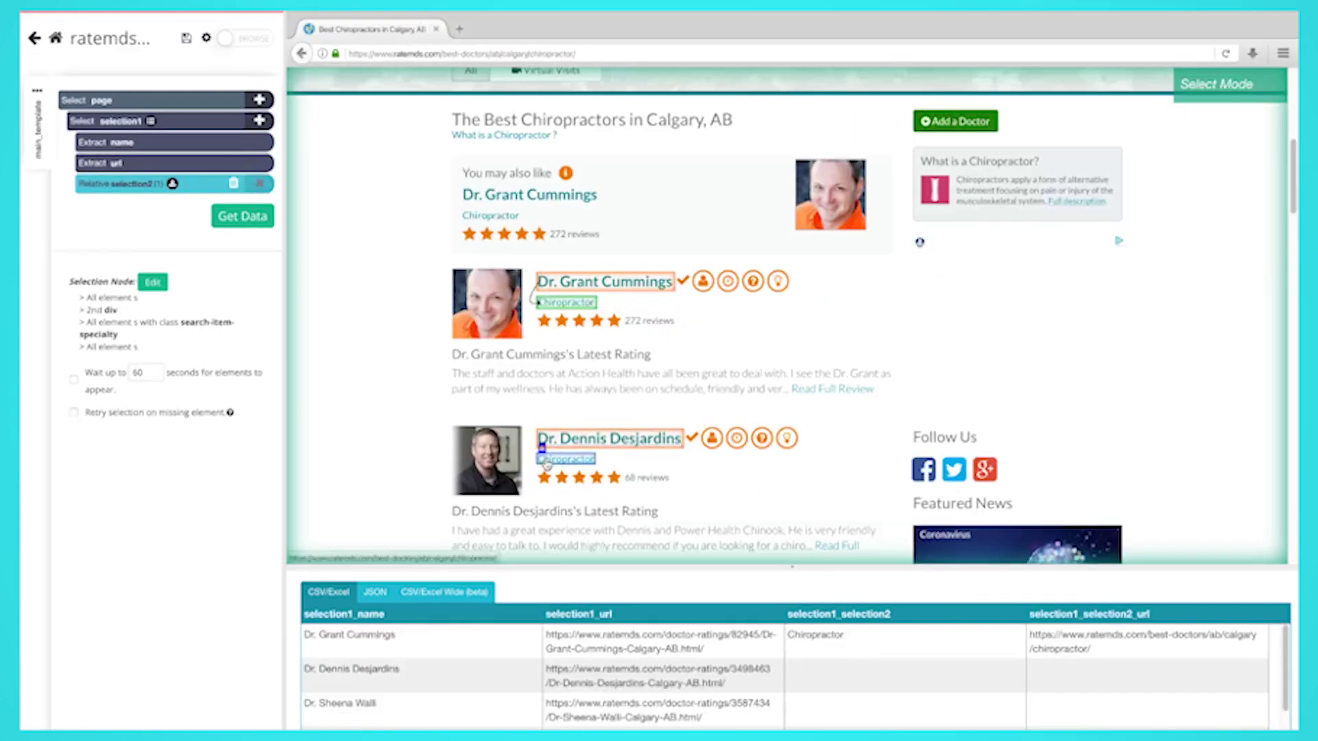
{"action": "left_click", "coordinate": [543, 462]}
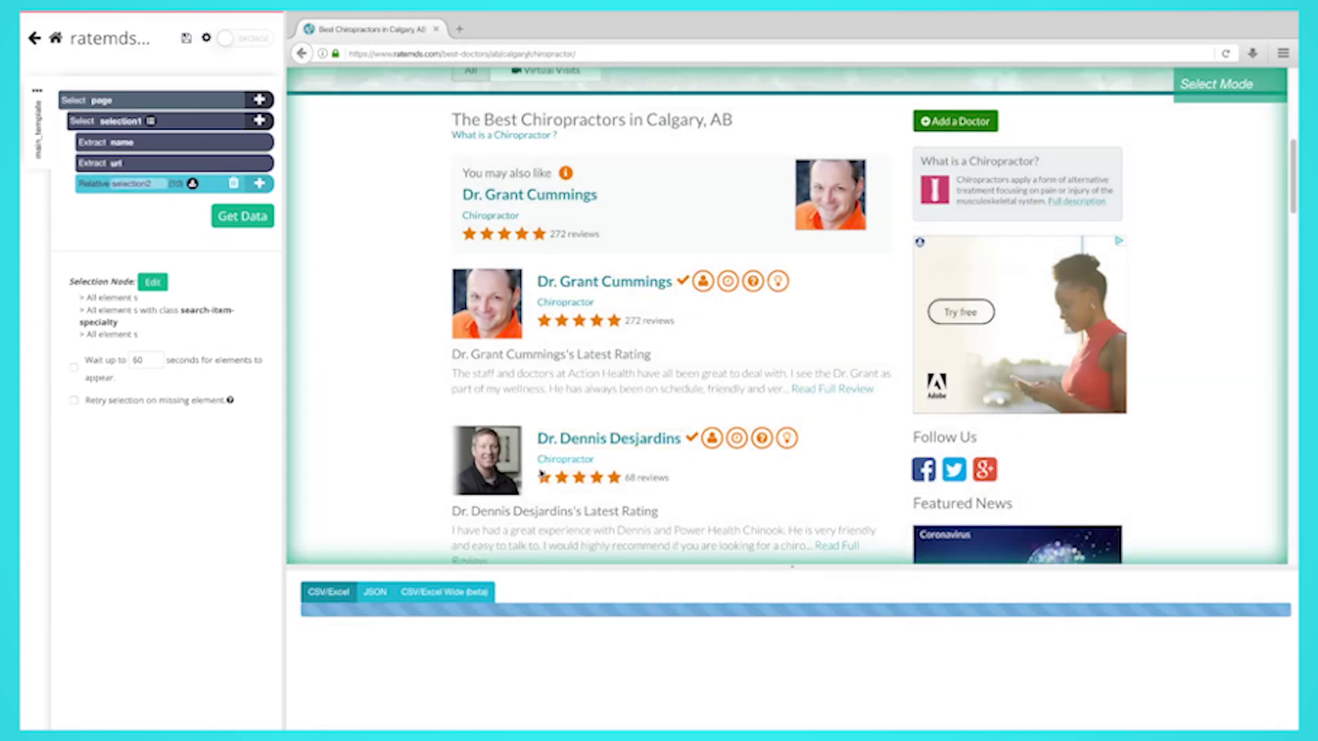
{"action": "left_click", "coordinate": [259, 120]}
{"action": "left_click", "coordinate": [358, 92]}
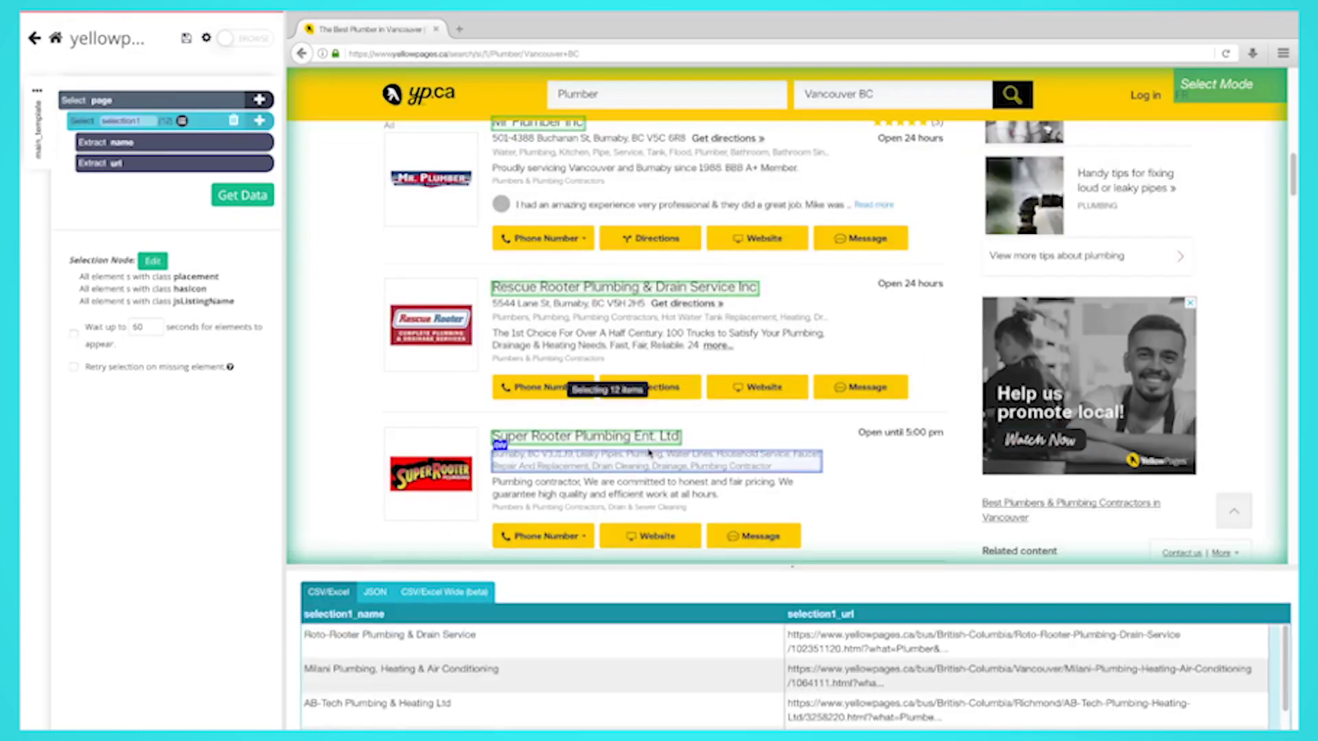
- Add a Relative Select from the plumber names, linking the Roto-Rooter listing to its address
{"action": "scroll", "coordinate": [649, 453], "scroll_direction": "up", "scroll_amount": 5}
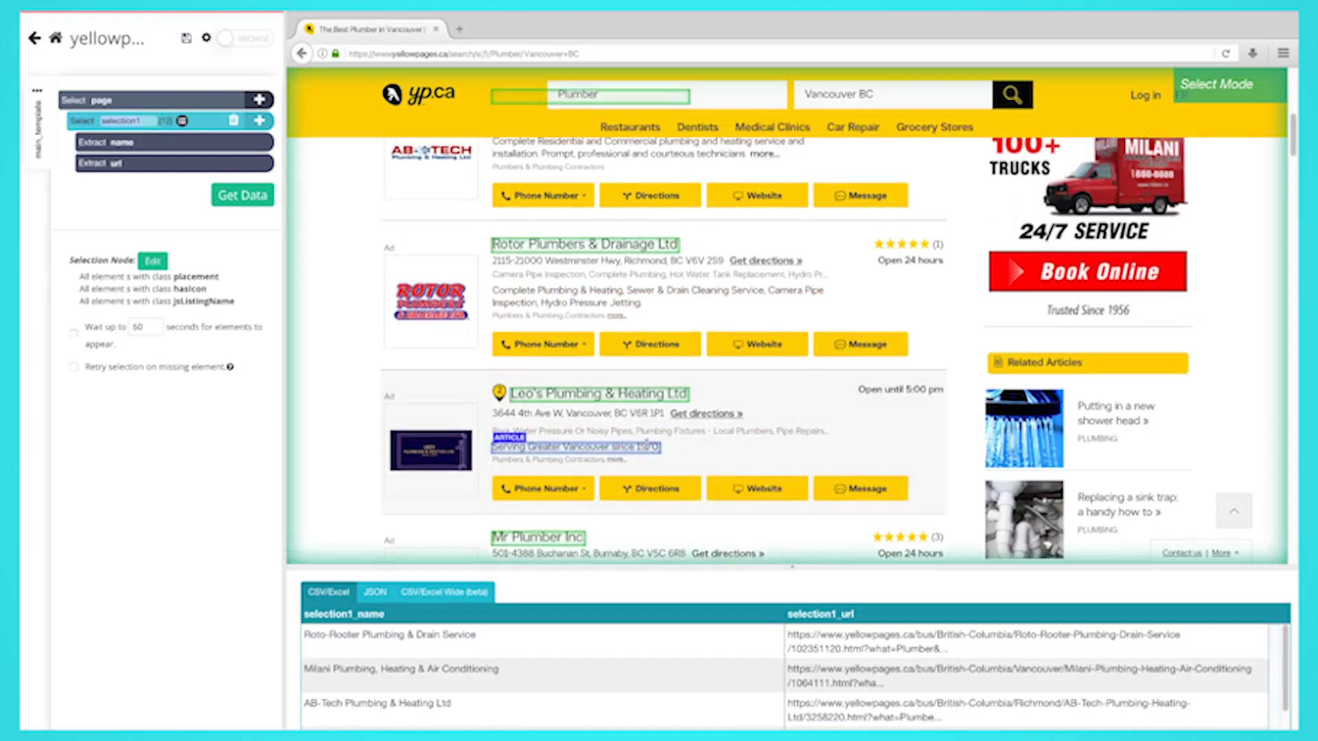
{"action": "scroll", "coordinate": [646, 445], "scroll_direction": "up", "scroll_amount": 3}
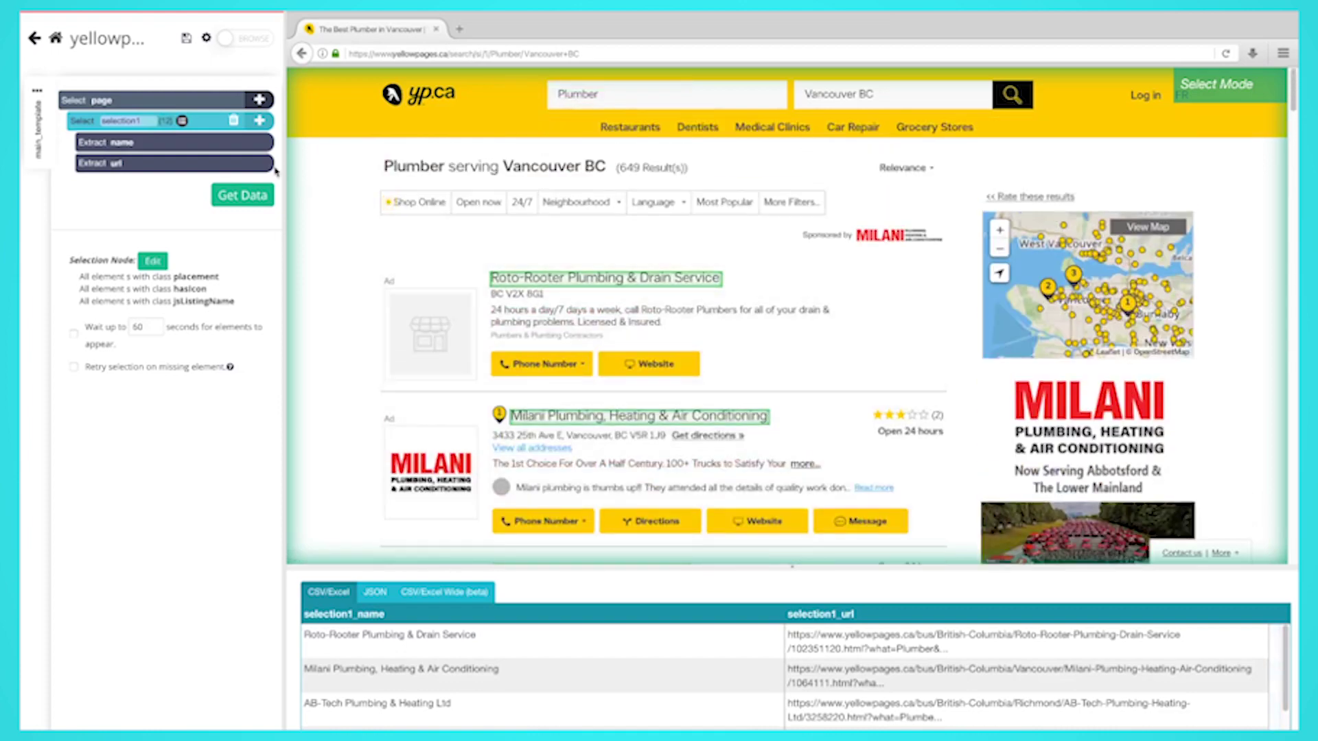
{"action": "left_click", "coordinate": [259, 121]}
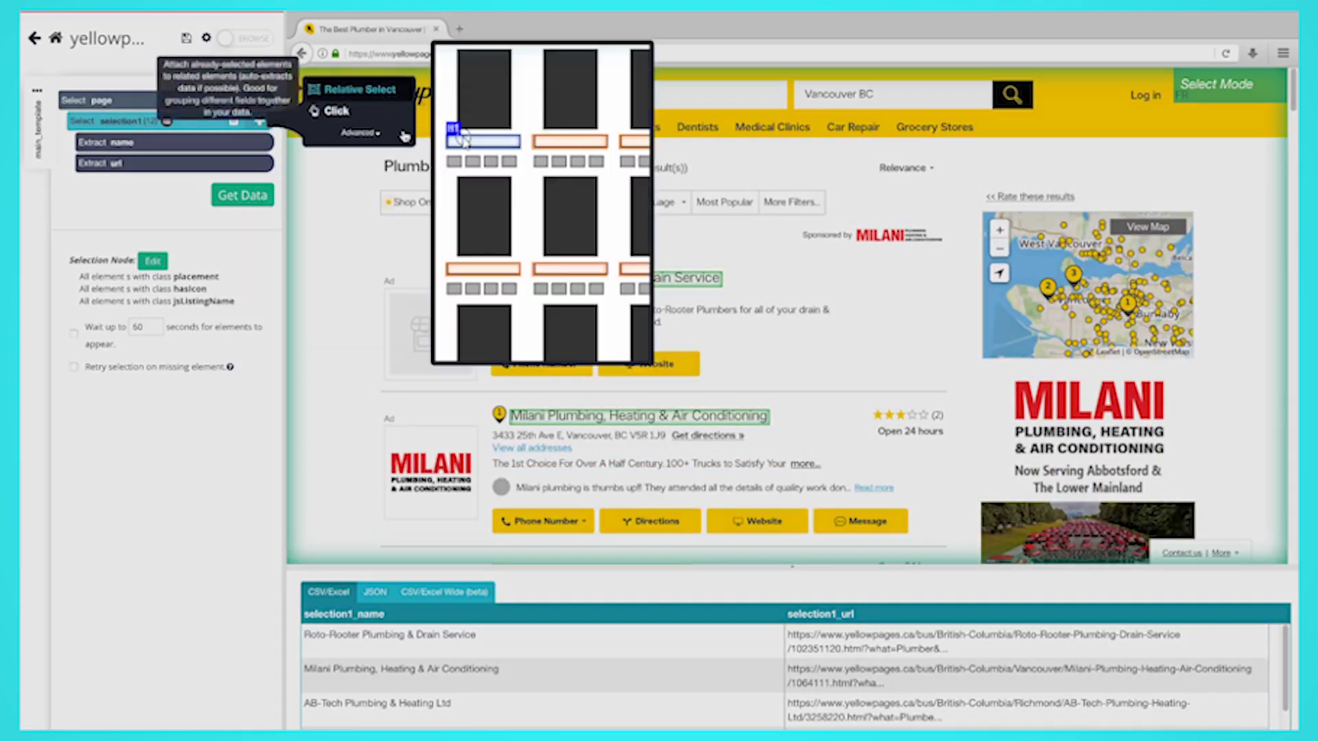
{"action": "left_click", "coordinate": [343, 91]}
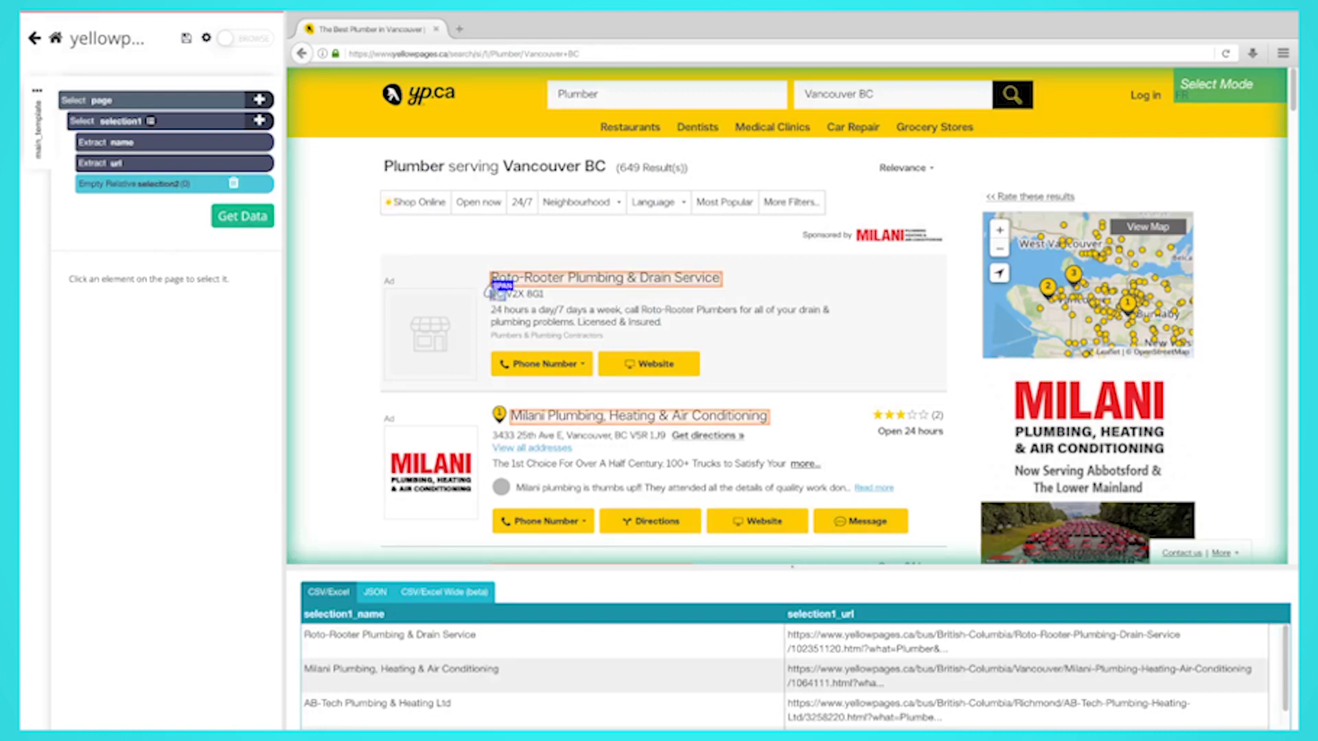
{"action": "left_click", "coordinate": [495, 296]}
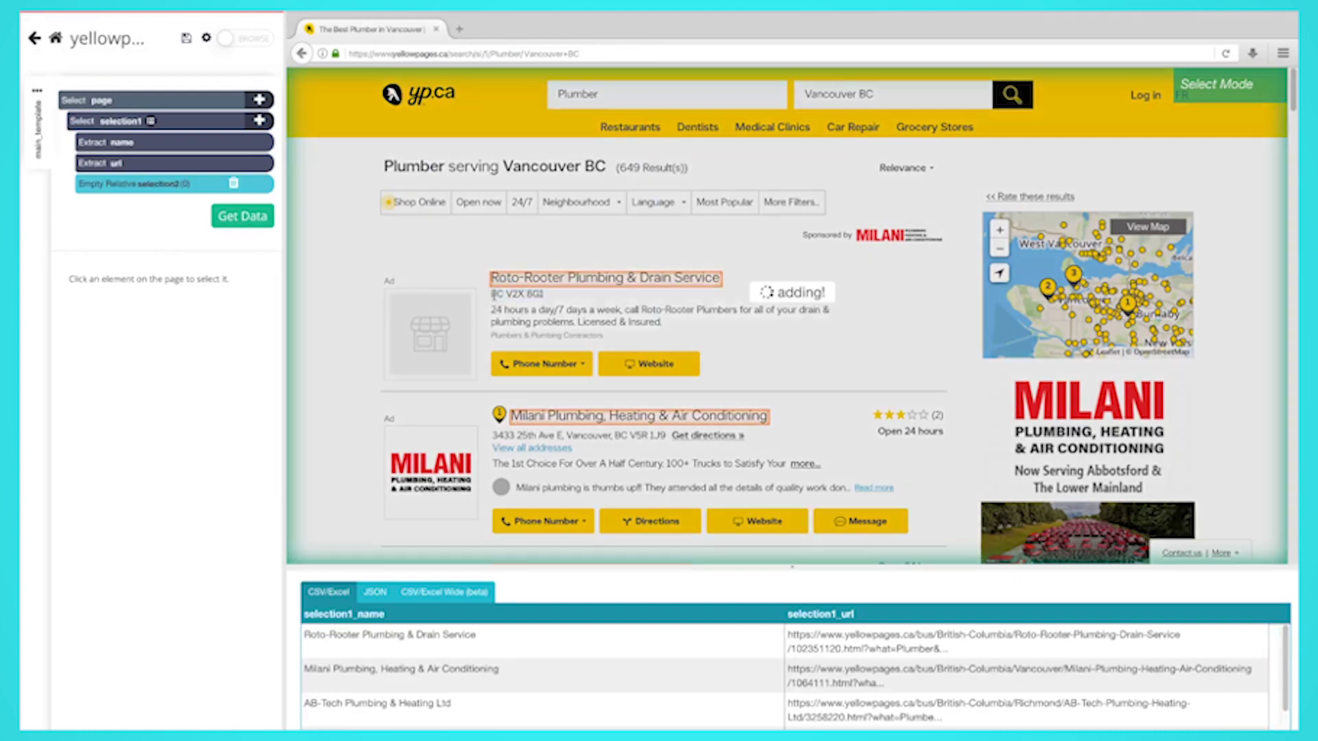
{"action": "scroll", "coordinate": [607, 485], "scroll_direction": "down", "scroll_amount": 1}
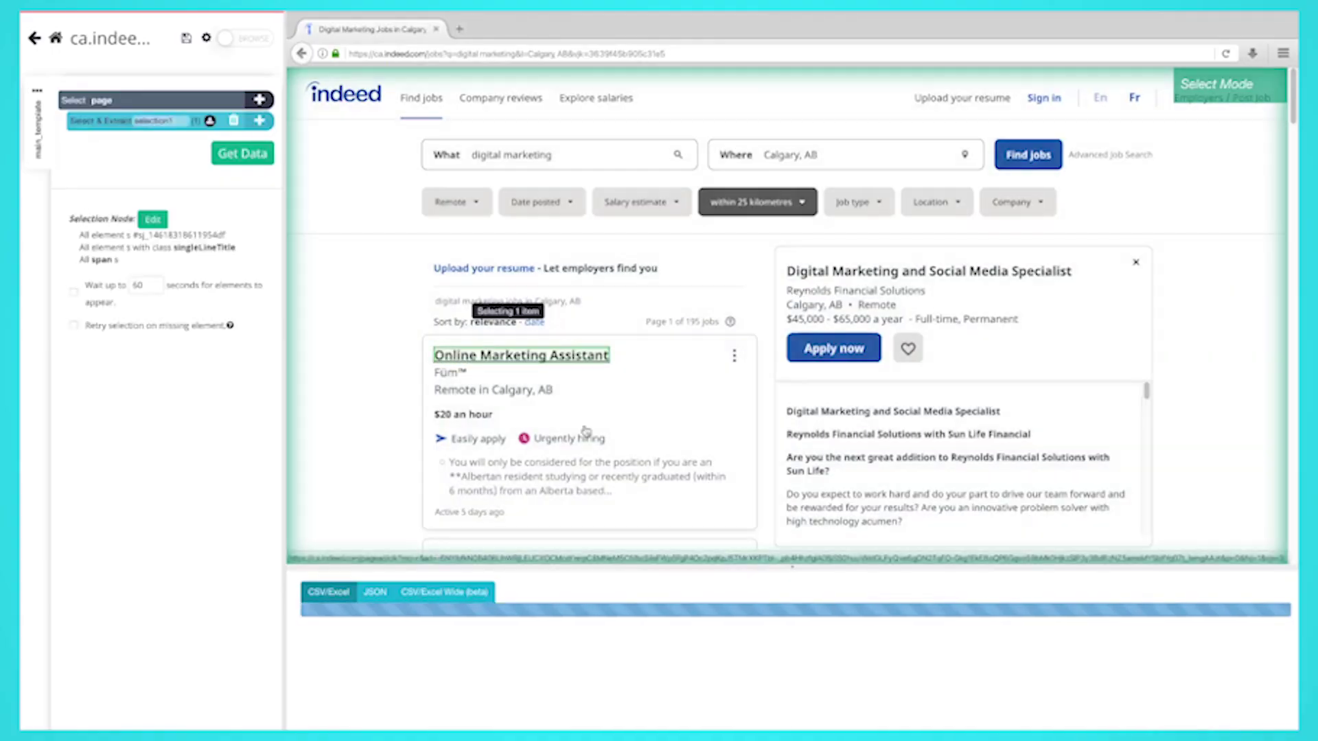
- Select every Indeed job title and begin a Relative Select from selection1
{"action": "scroll", "coordinate": [597, 433], "scroll_direction": "down", "scroll_amount": 3}
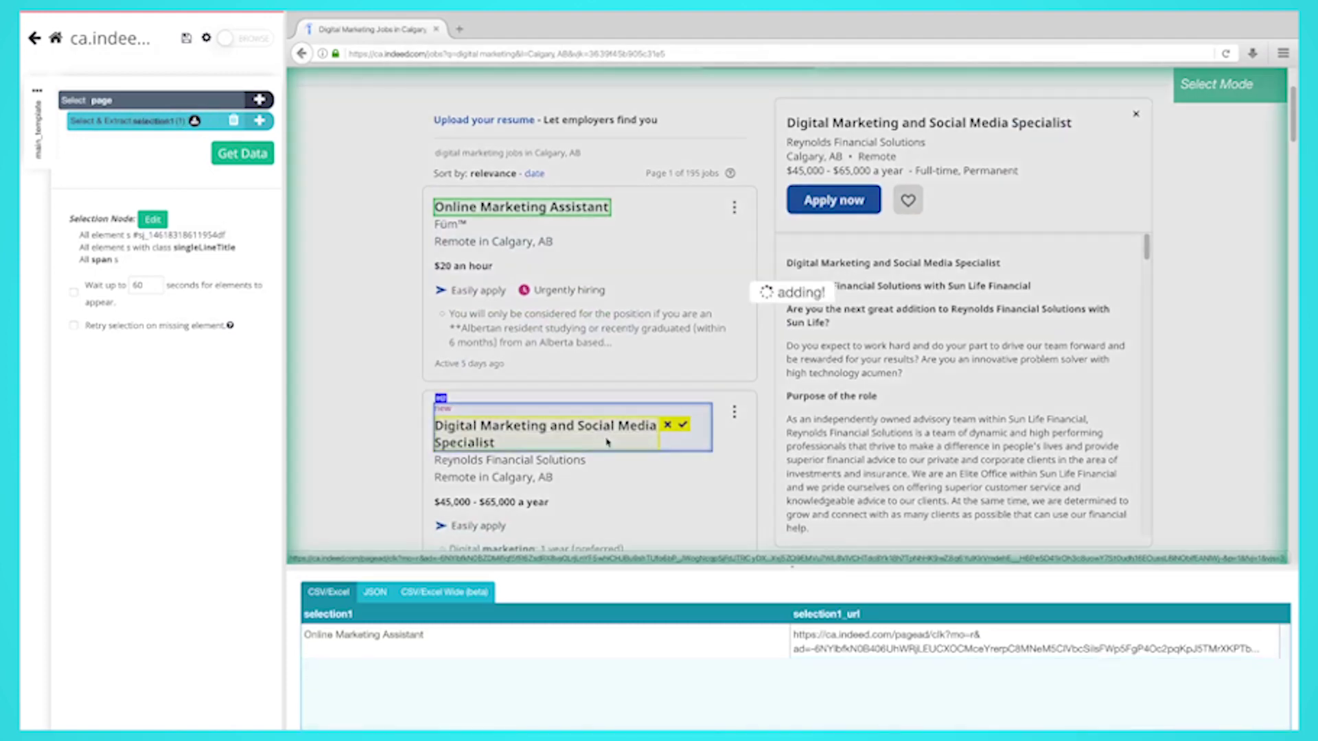
{"action": "left_click", "coordinate": [606, 441]}
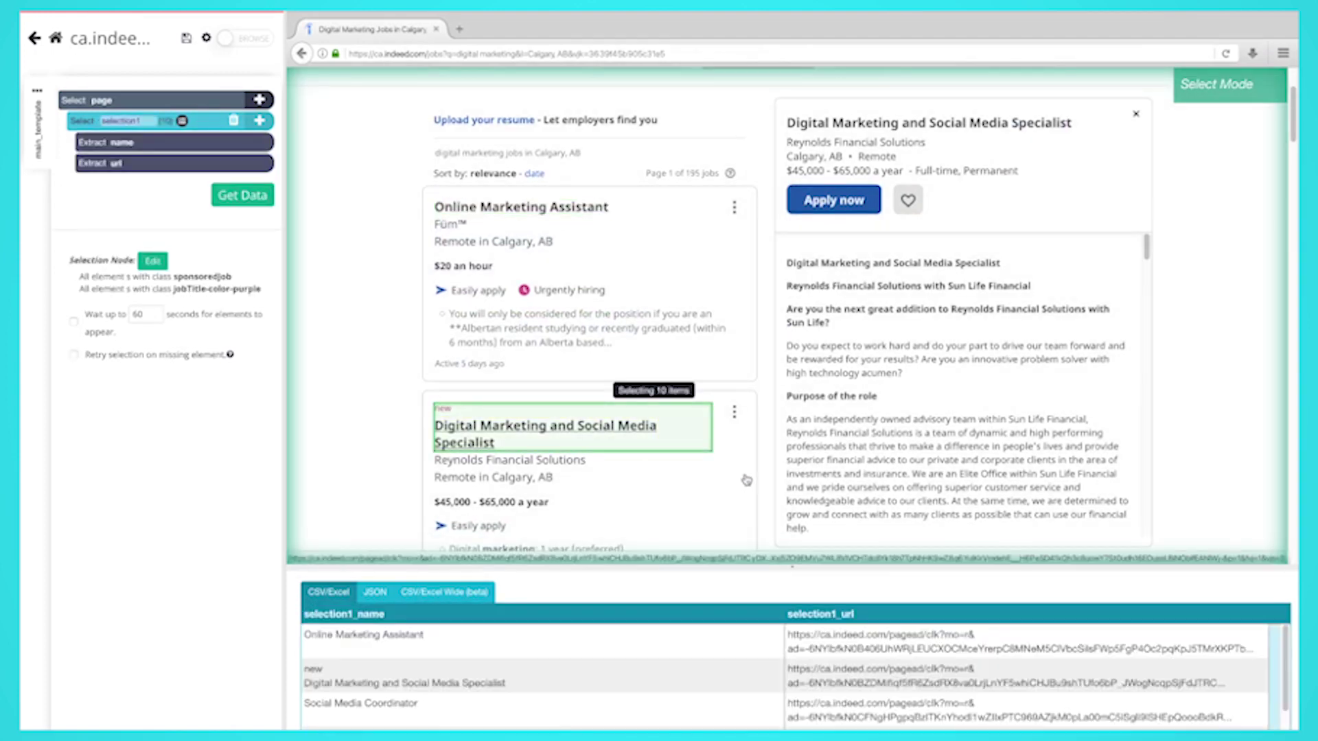
{"action": "scroll", "coordinate": [745, 479], "scroll_direction": "down", "scroll_amount": 5}
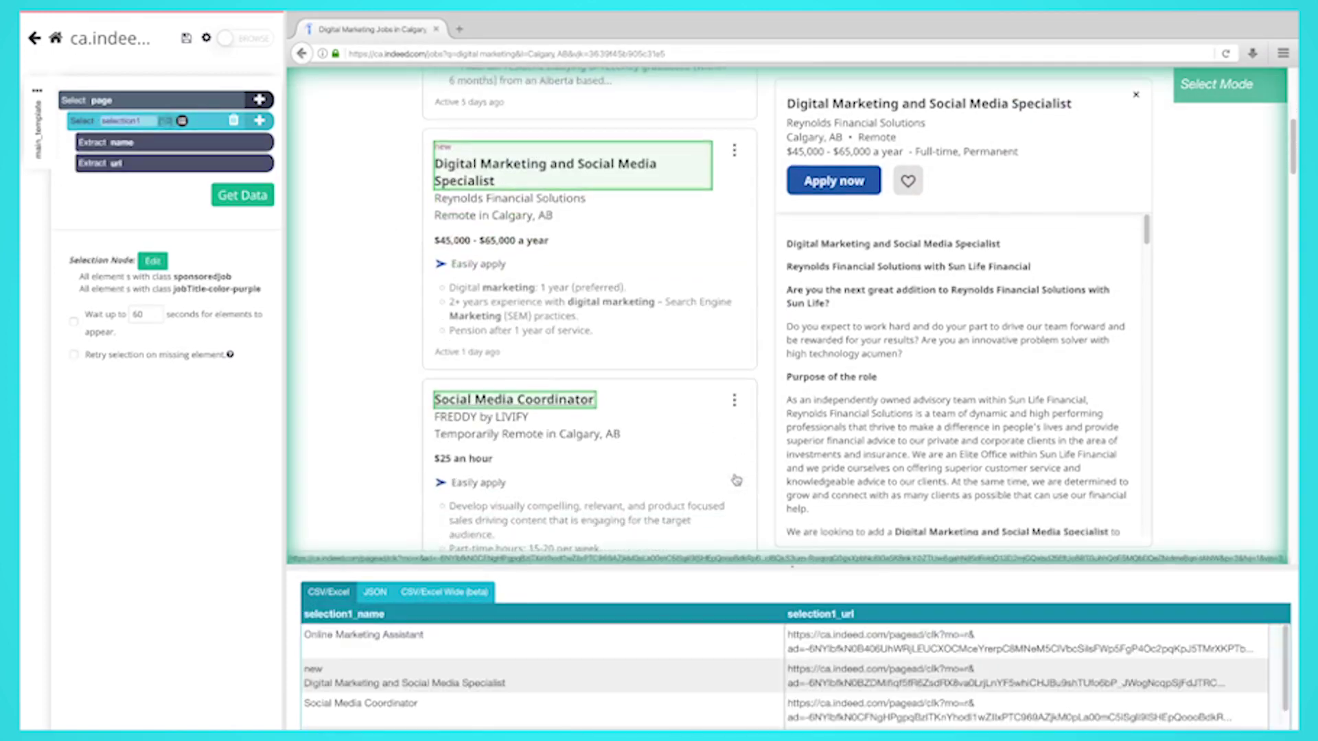
{"action": "scroll", "coordinate": [736, 479], "scroll_direction": "up", "scroll_amount": 5}
{"action": "scroll", "coordinate": [735, 478], "scroll_direction": "up", "scroll_amount": 2}
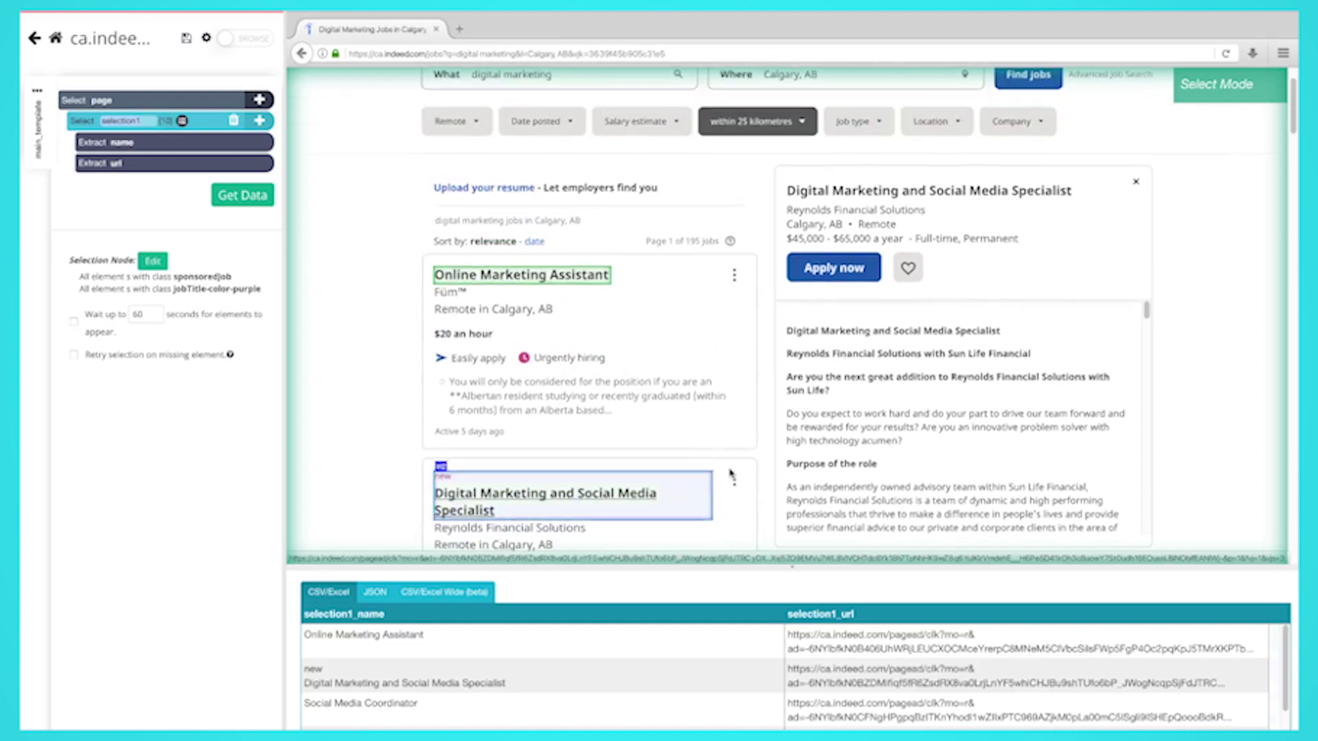
{"action": "left_click", "coordinate": [259, 120]}
{"action": "left_click", "coordinate": [350, 92]}
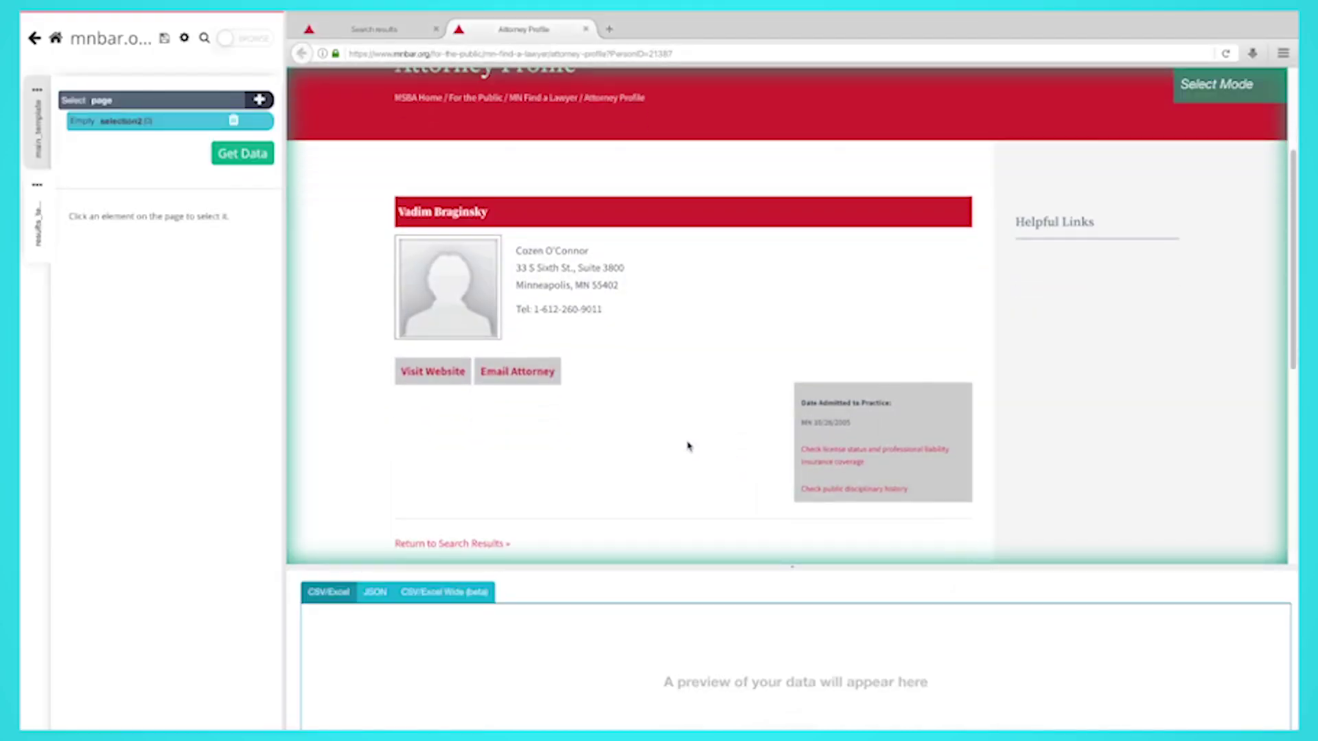
- Add the attorney's 'Email Attorney' link to selection2
{"action": "left_click", "coordinate": [509, 371]}
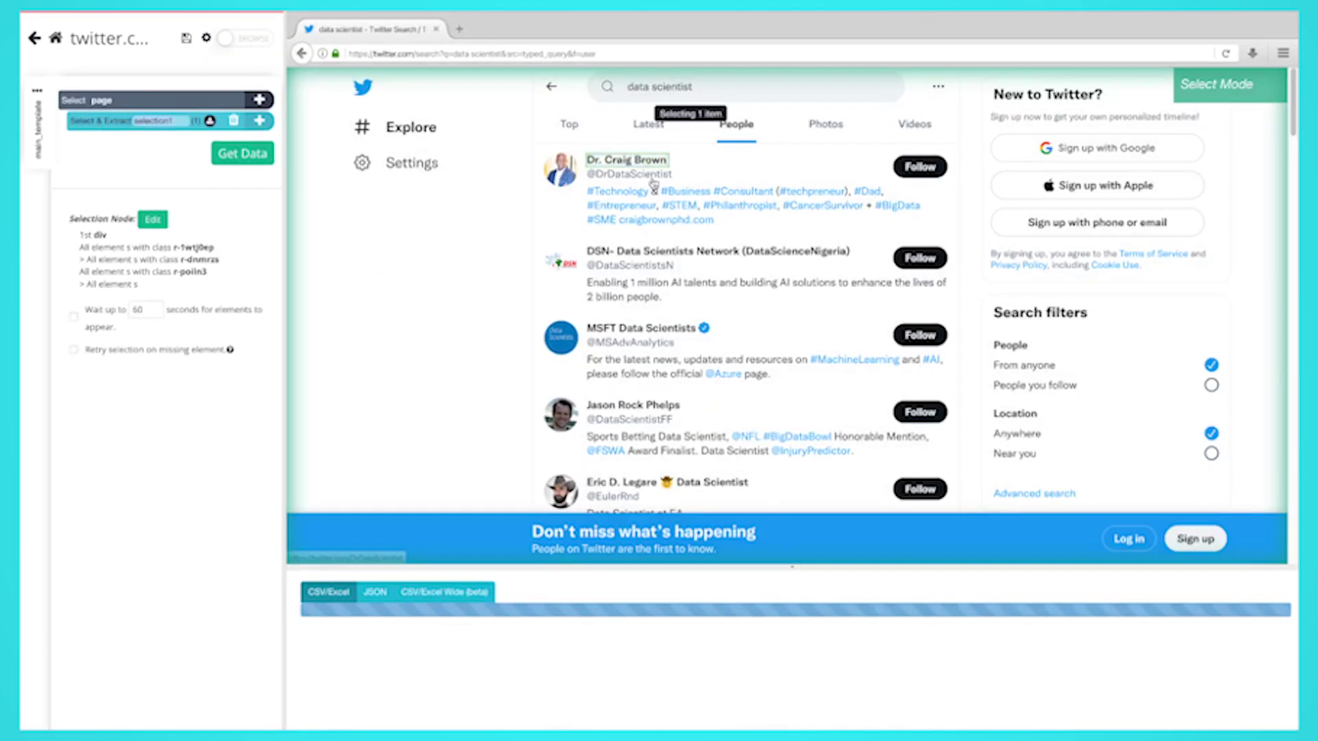
- Select all data scientist account names and add each profile's handle as a Relative Select
{"action": "left_click", "coordinate": [666, 255]}
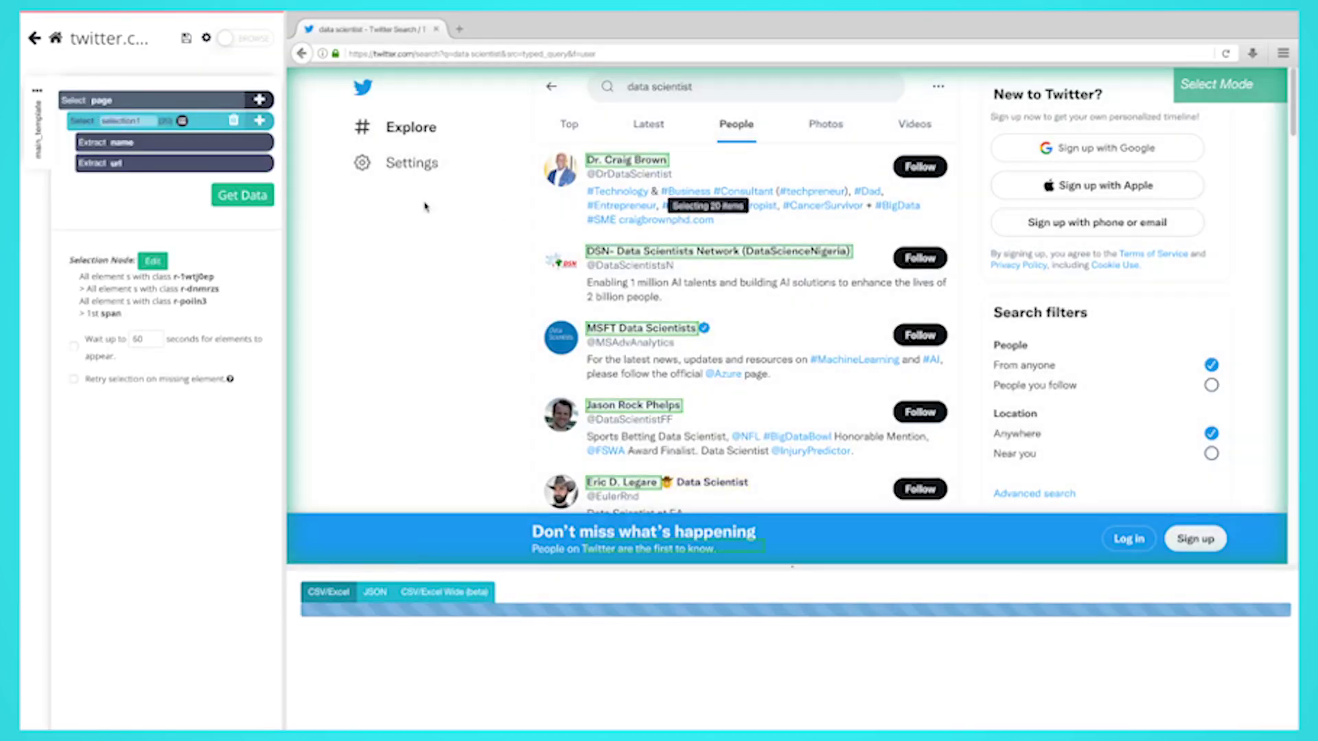
{"action": "left_click", "coordinate": [261, 123]}
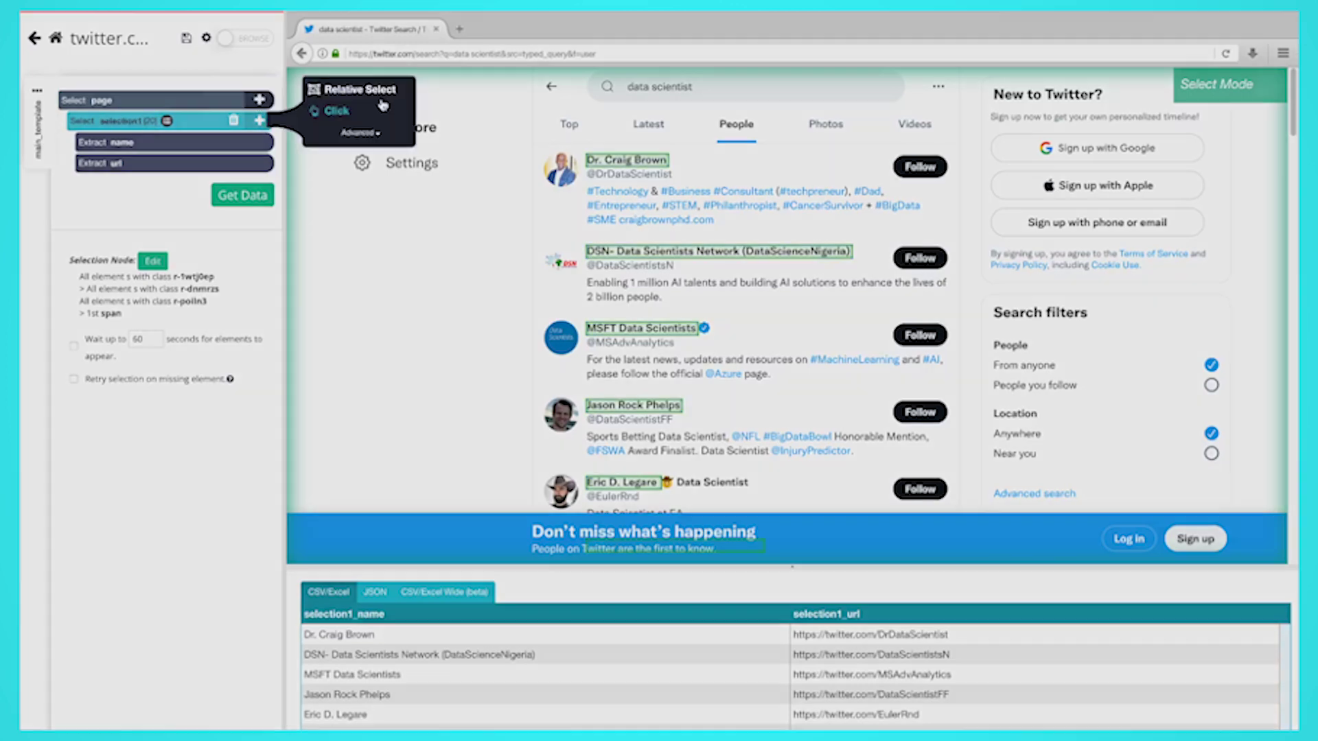
{"action": "left_click", "coordinate": [379, 96]}
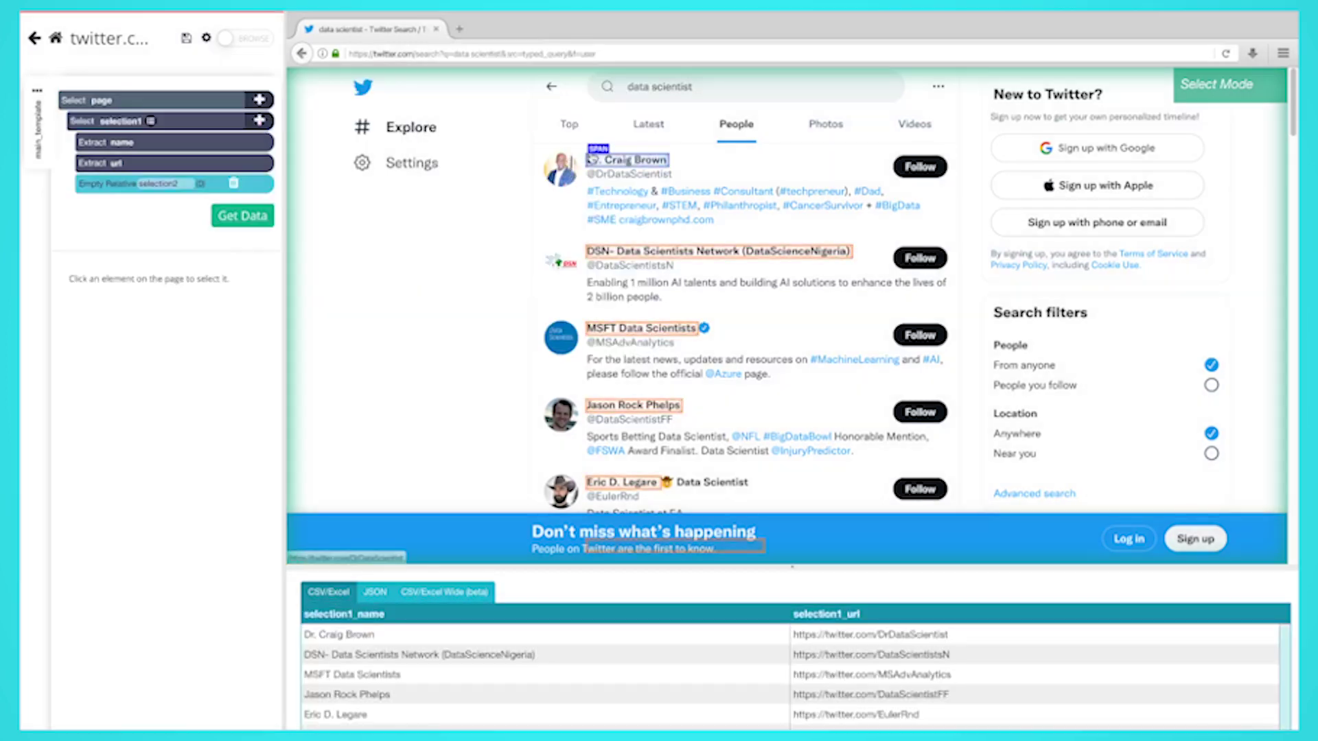
{"action": "left_click", "coordinate": [601, 175]}
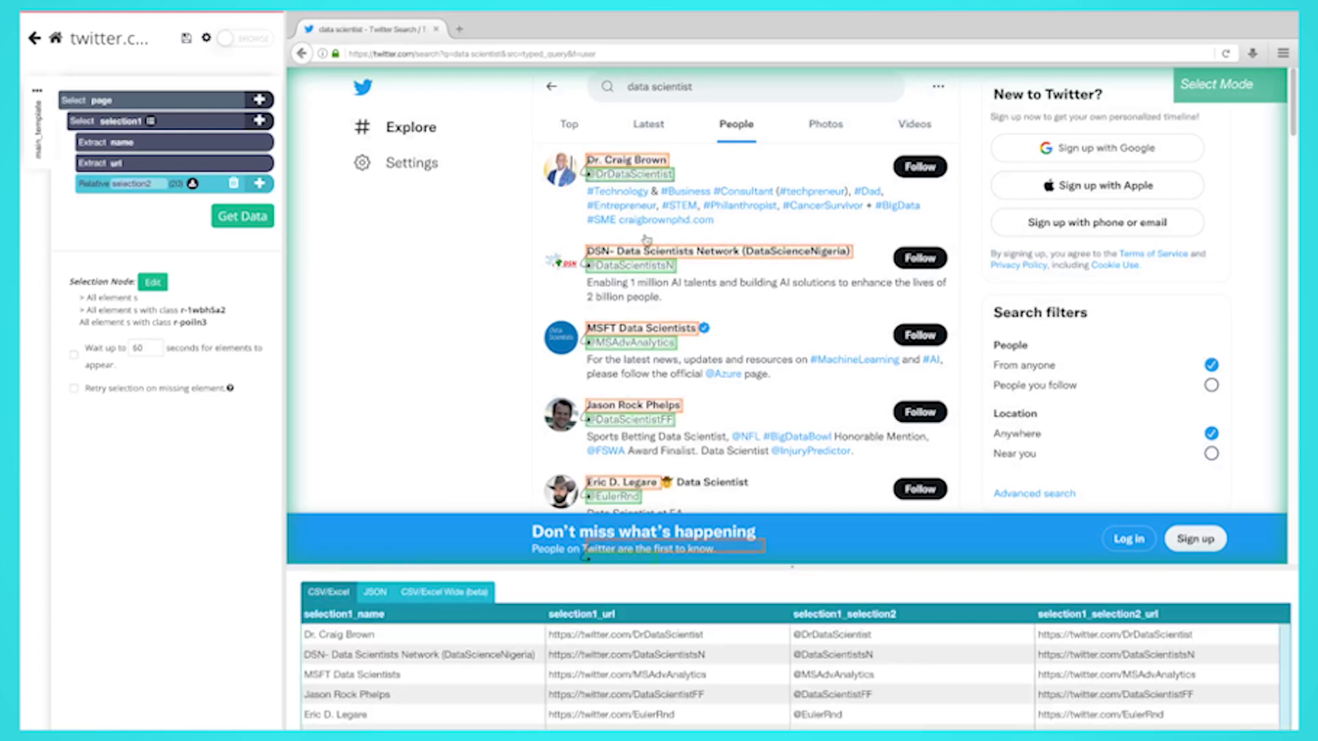
{"action": "scroll", "coordinate": [405, 276], "scroll_direction": "down", "scroll_amount": 3}
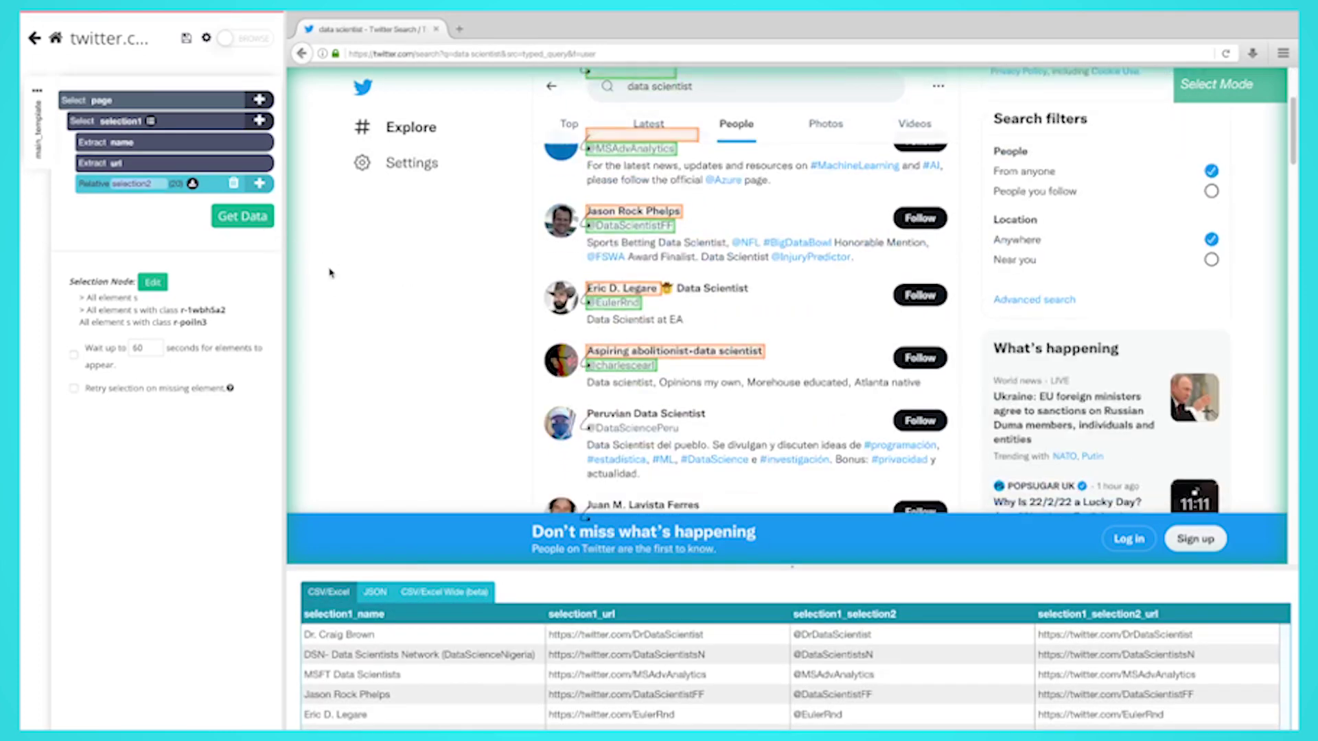